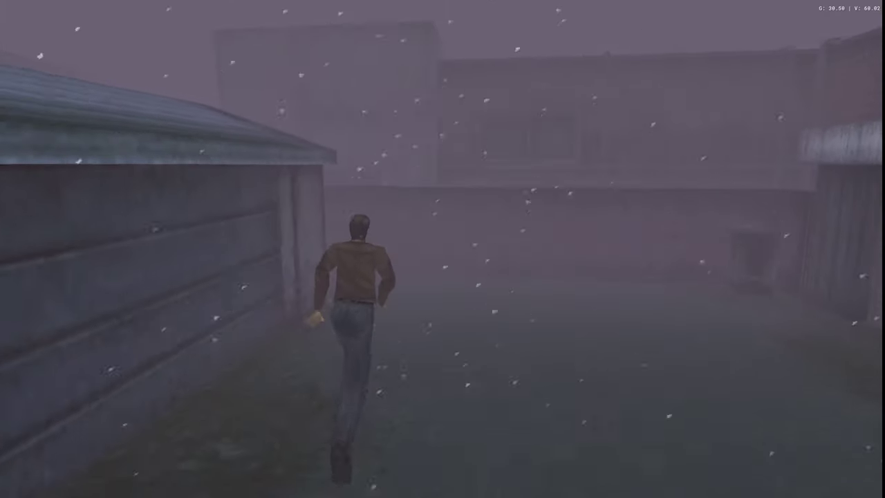
key(Up)
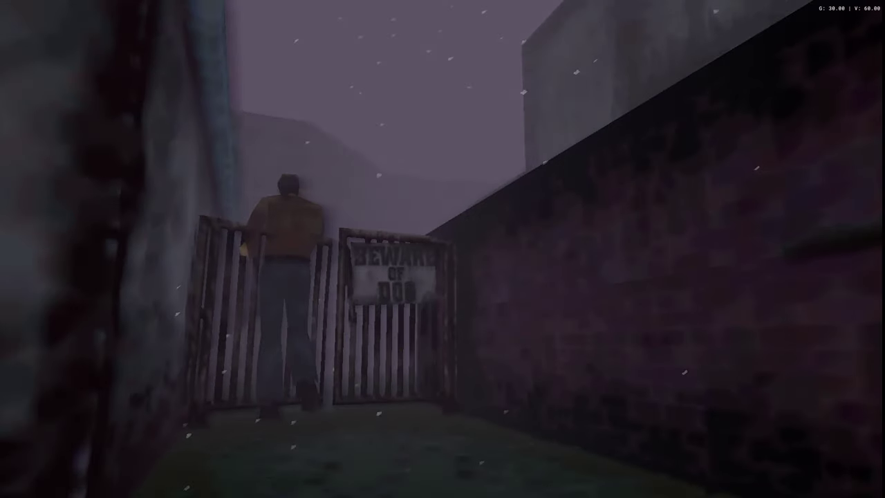
key(x)
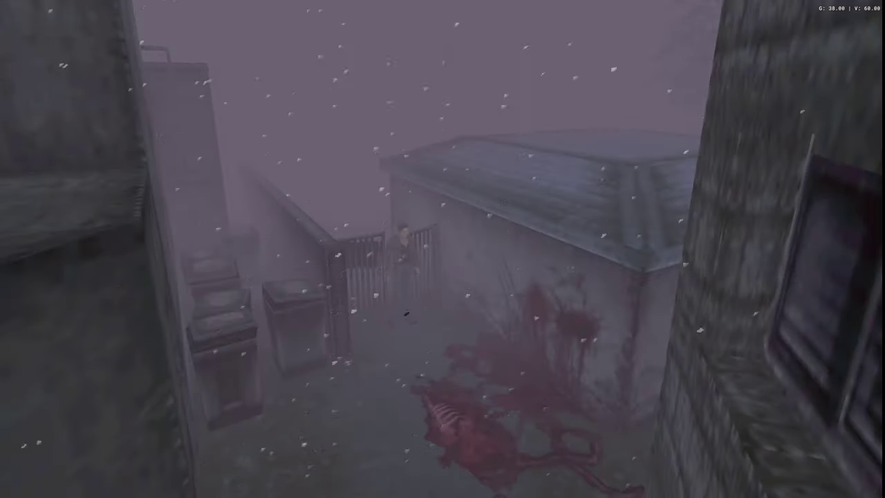
key(Up)
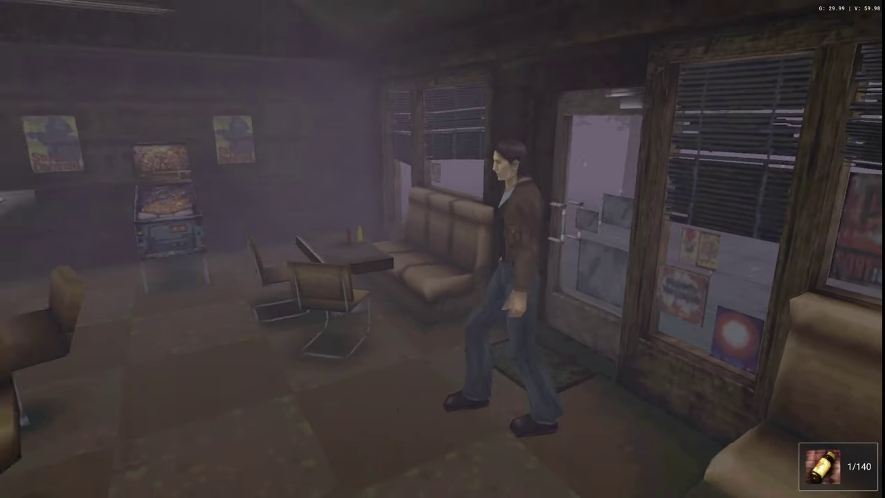
key(a)
key(w)
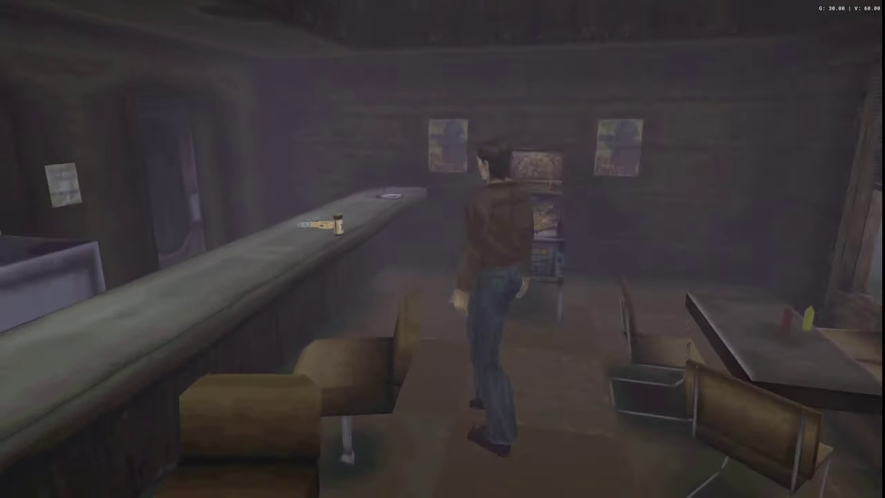
key(Return)
key(Return)
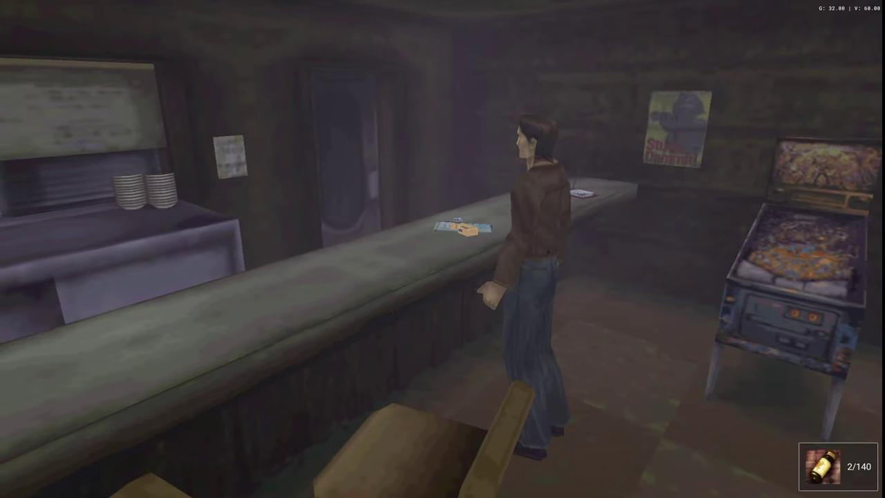
key(w)
key(Return)
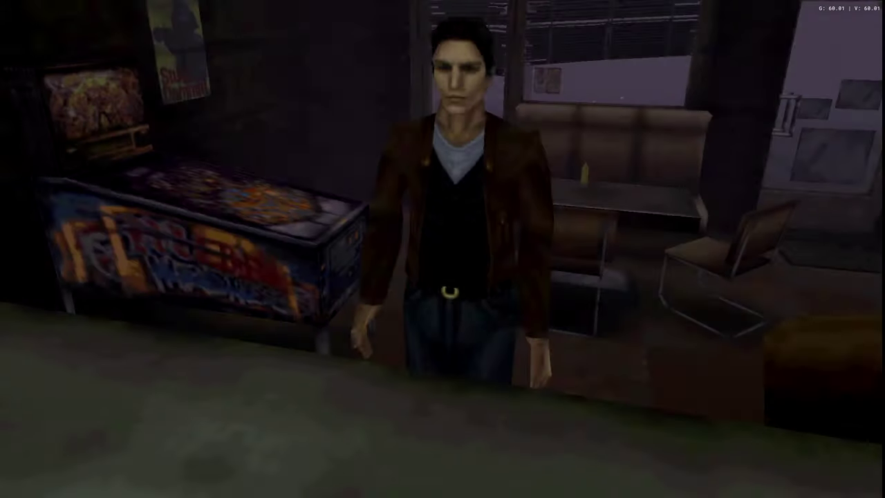
key(w)
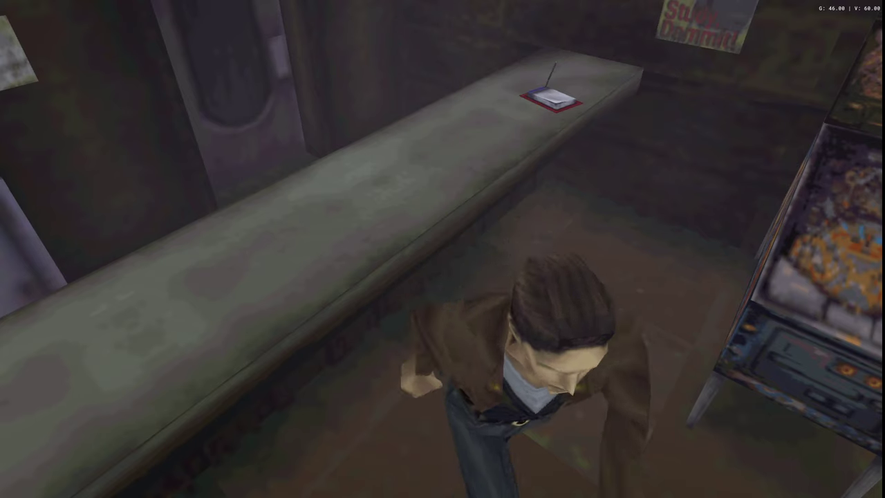
key(w)
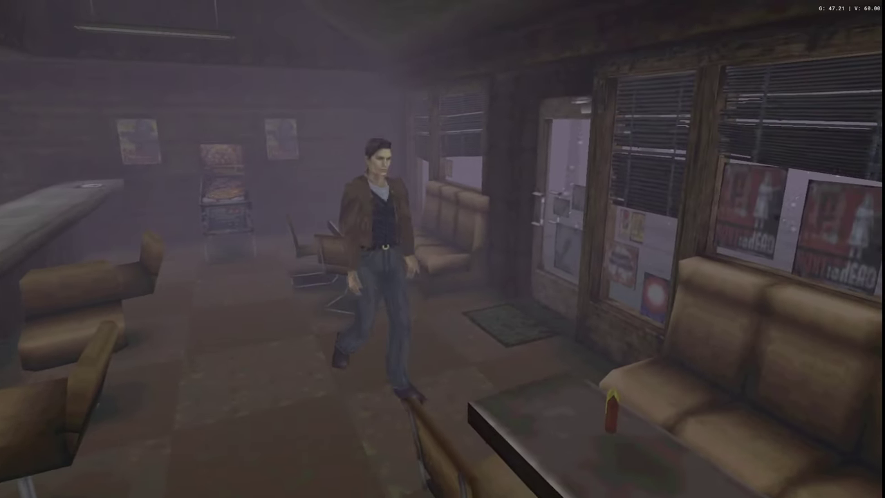
key(w)
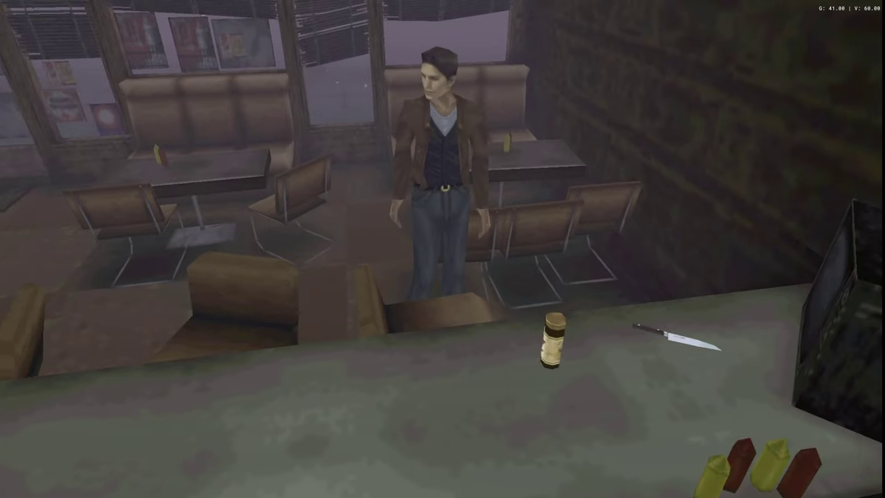
key(Return)
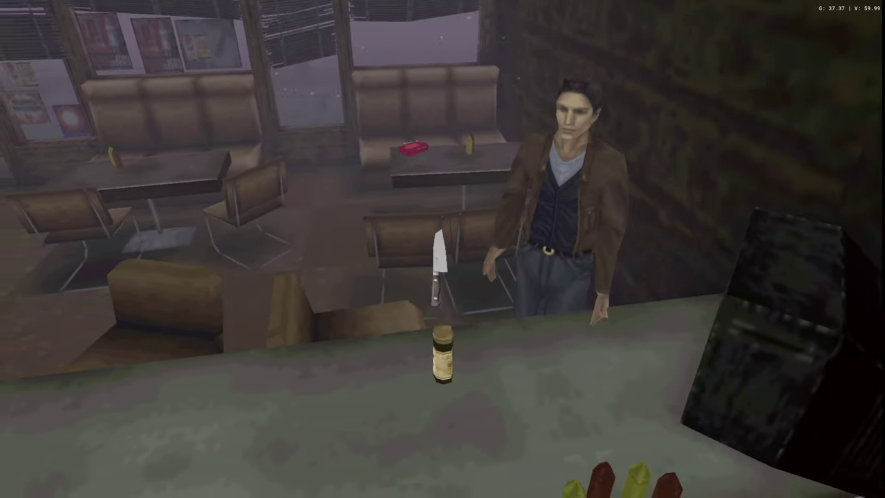
key(Return)
key(Return)
key(Return)
key(w)
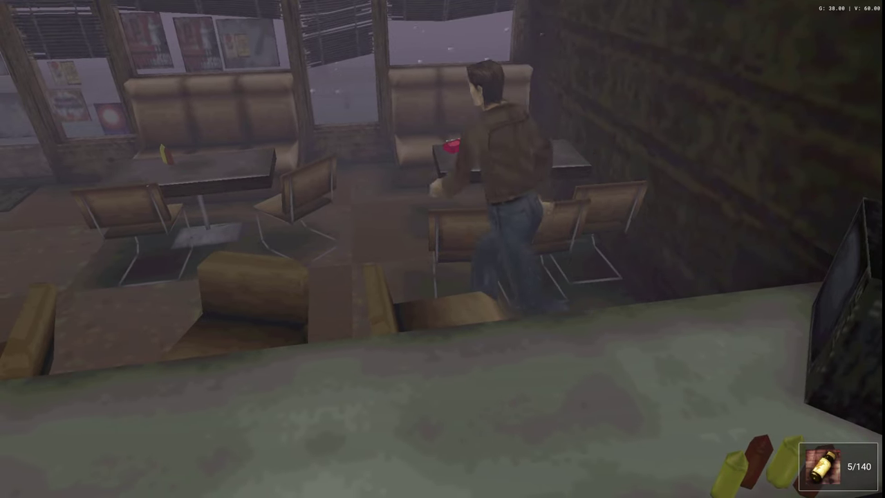
key(w)
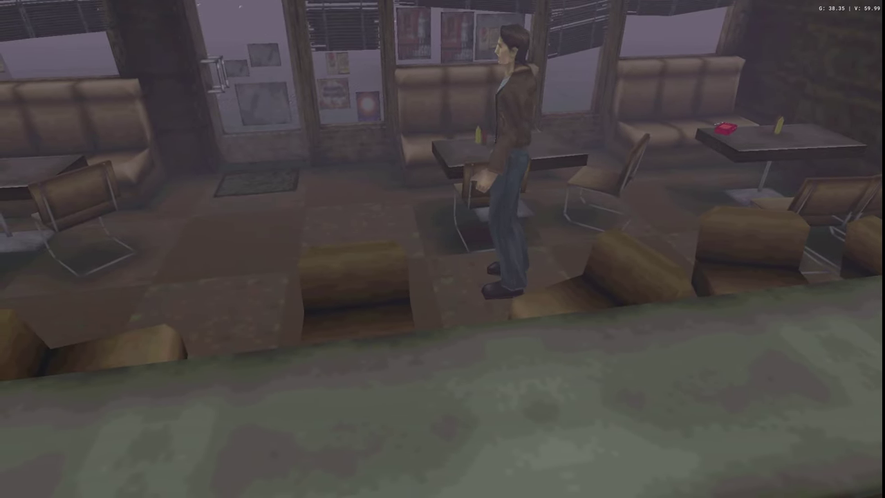
Review the console settings, examining the CPU overclocking percentage and the CD-ROM read and seek speedup options
key(Escape)
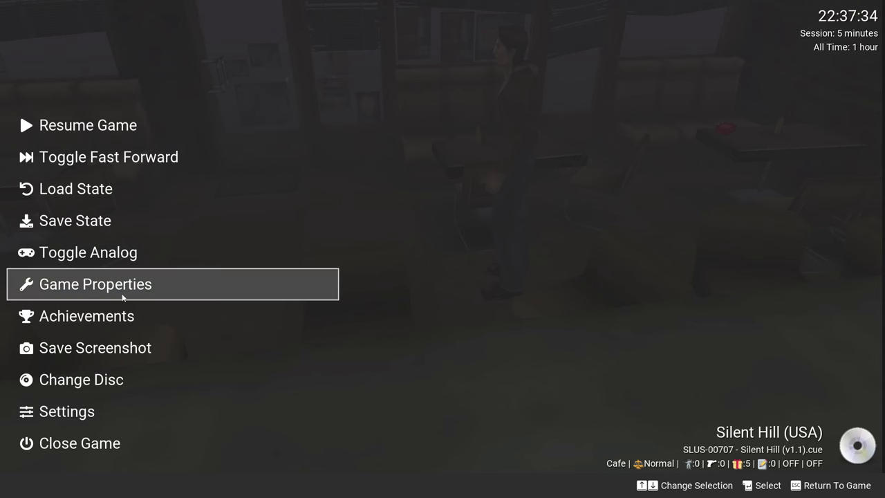
click(129, 418)
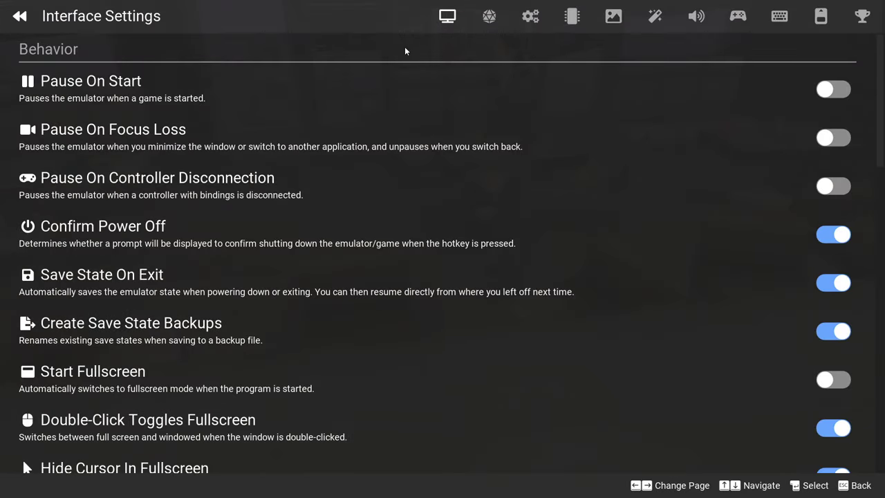
click(501, 14)
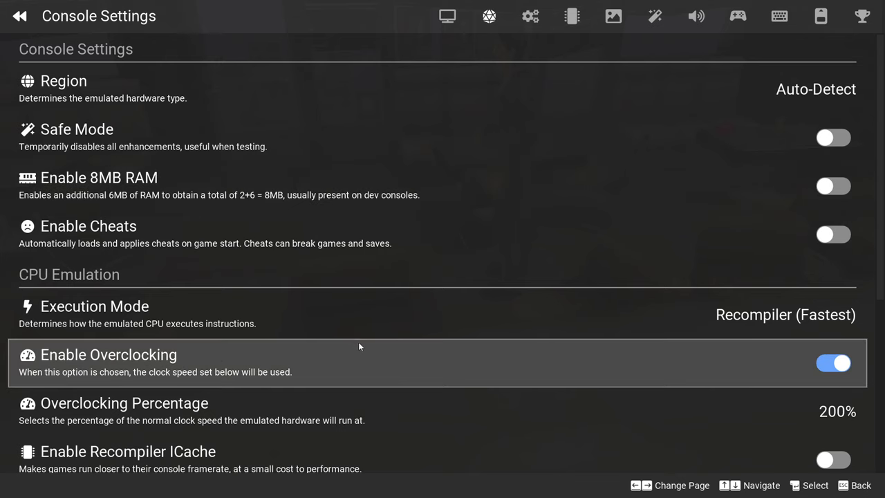
scroll(331, 338, down, 1)
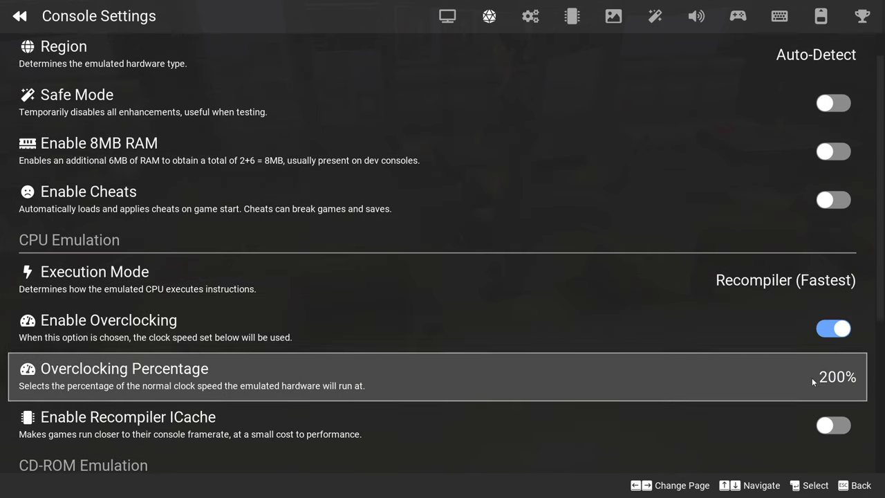
scroll(498, 377, down, 6)
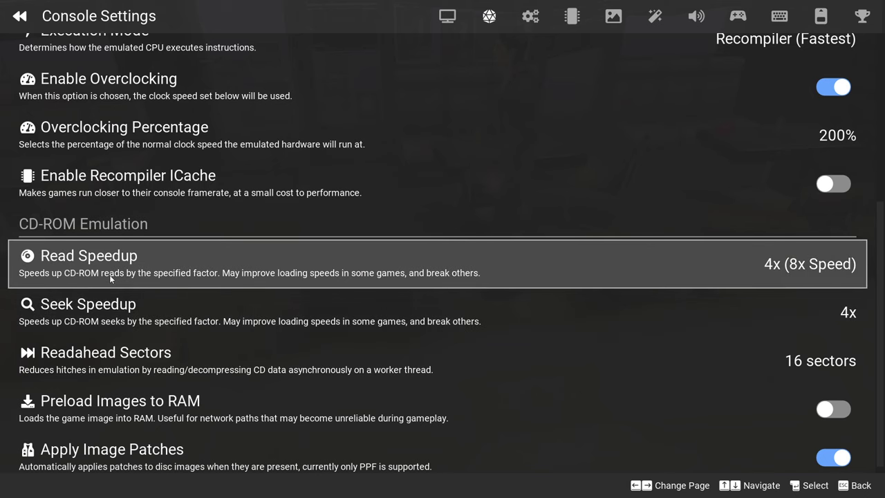
scroll(110, 273, up, 5)
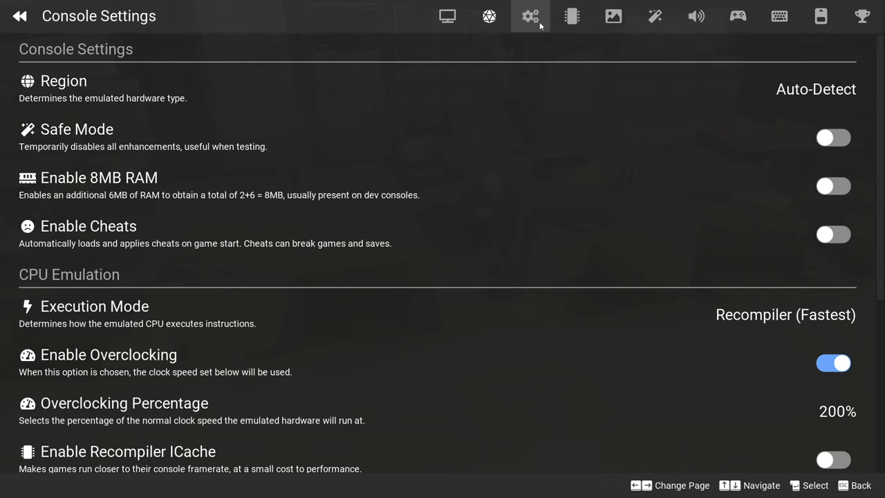
Examine the emulation settings for speed, latency and rewind, check the graphics rendering options, and return to the game
click(543, 21)
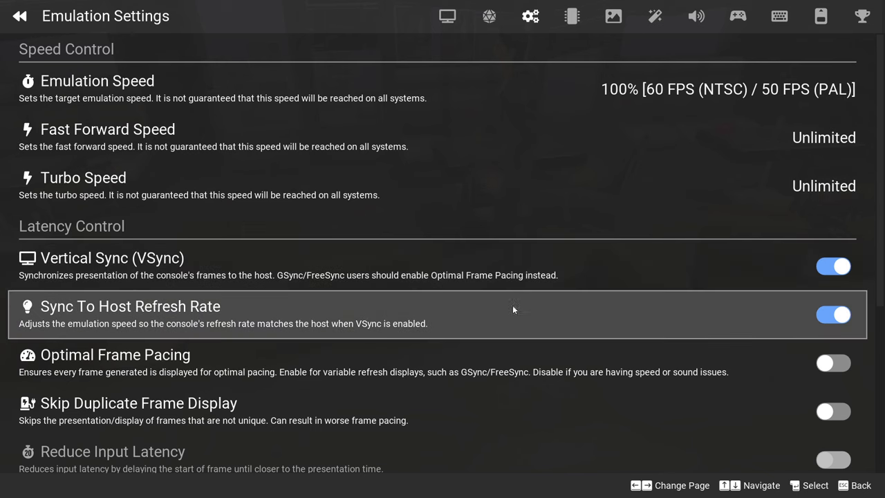
scroll(348, 301, down, 1)
scroll(348, 301, down, 3)
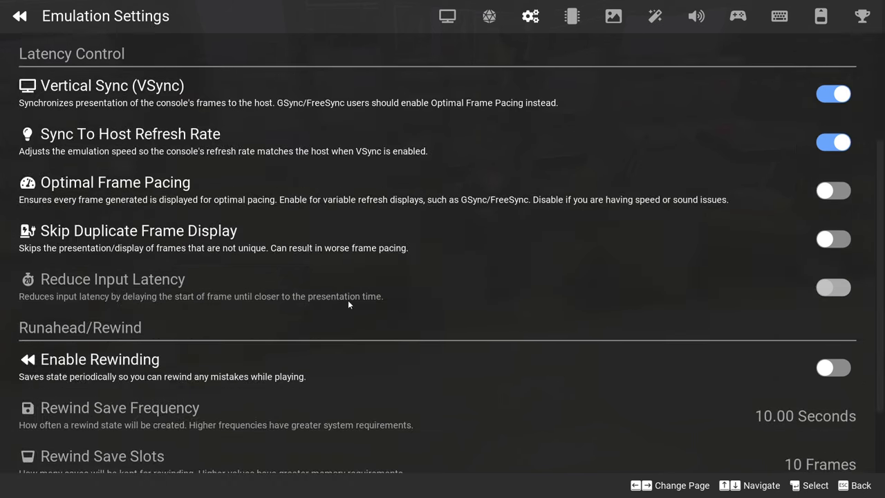
scroll(347, 300, down, 2)
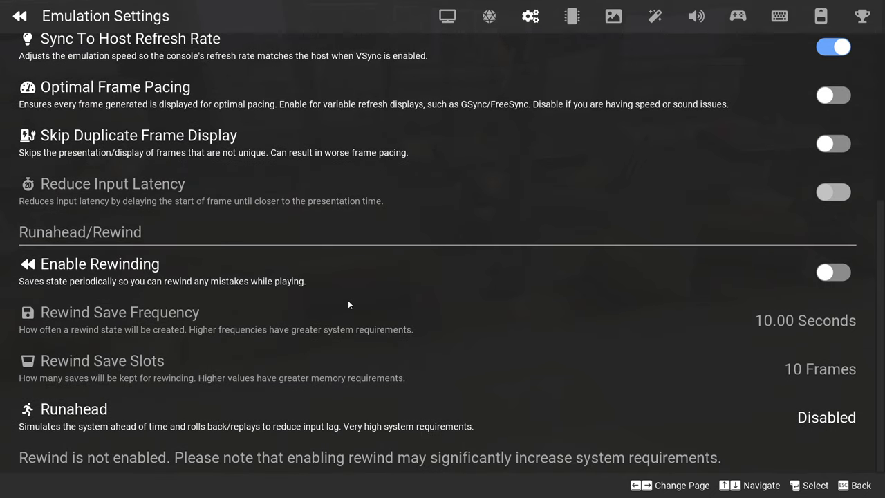
click(567, 4)
click(613, 15)
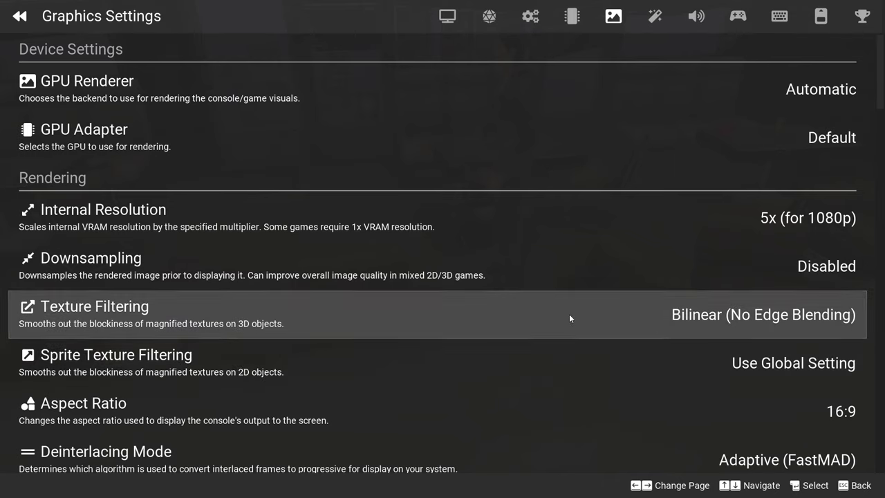
key(Escape)
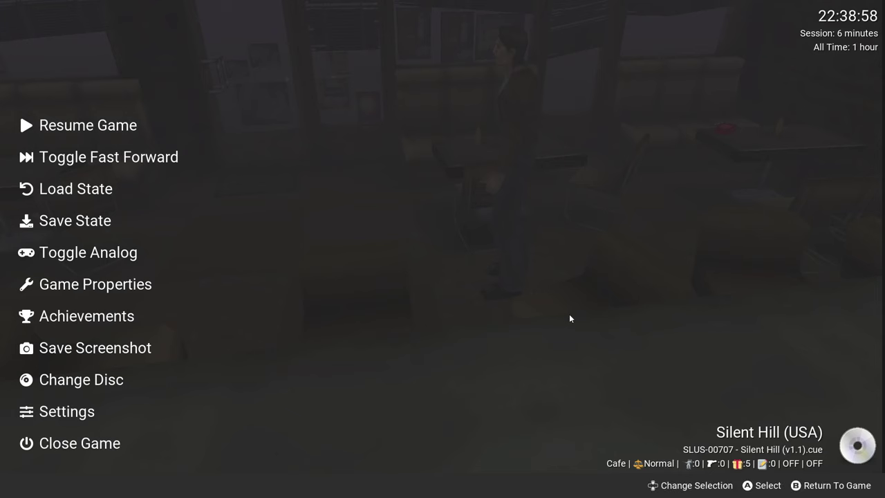
key(Escape)
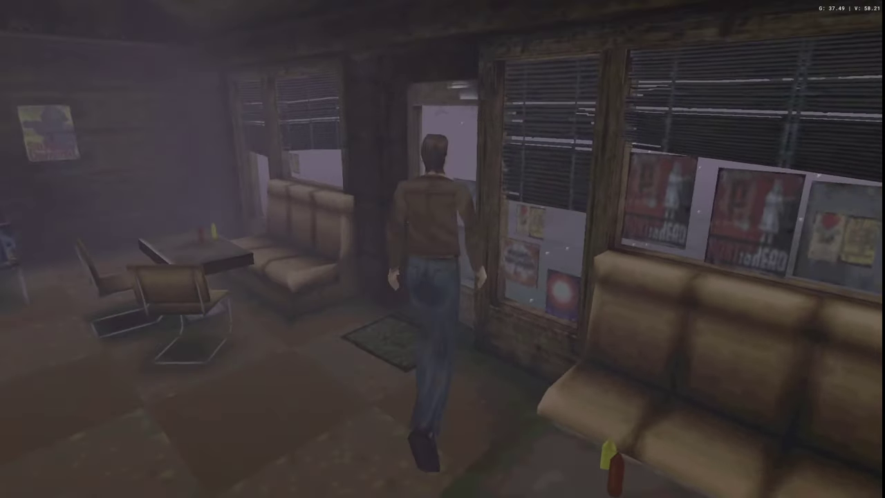
key(w)
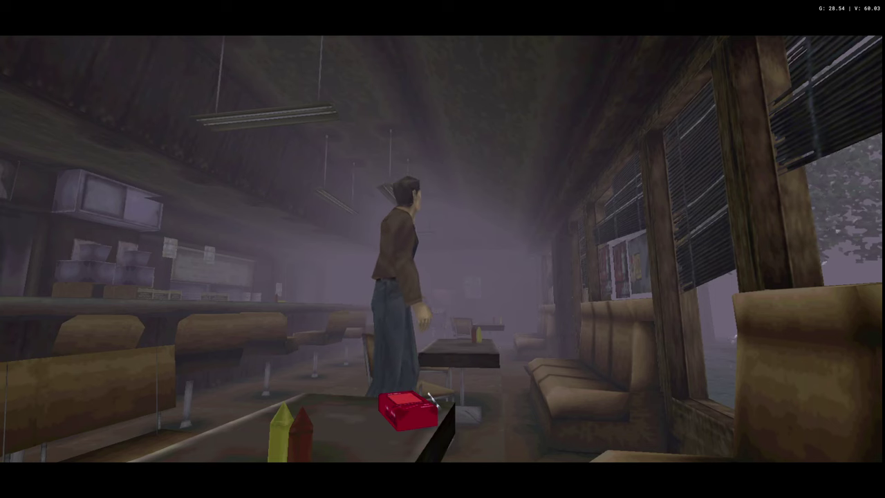
key(Return)
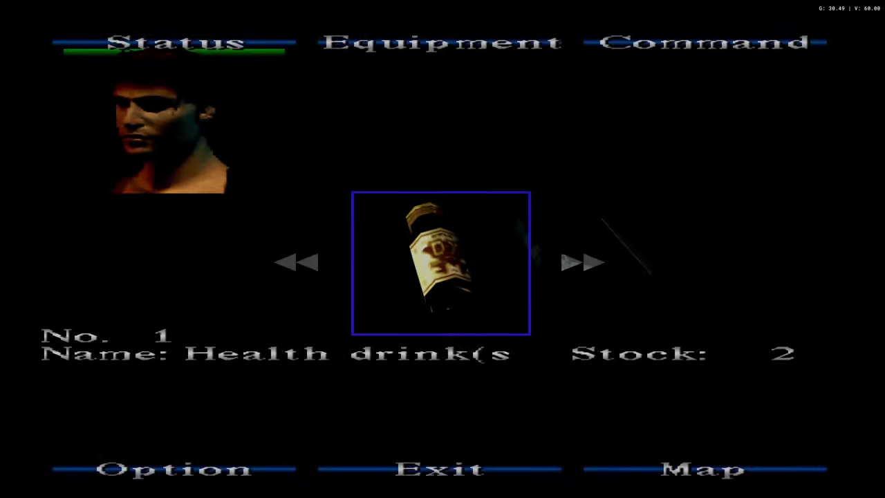
key(d)
key(k)
key(k)
key(Escape)
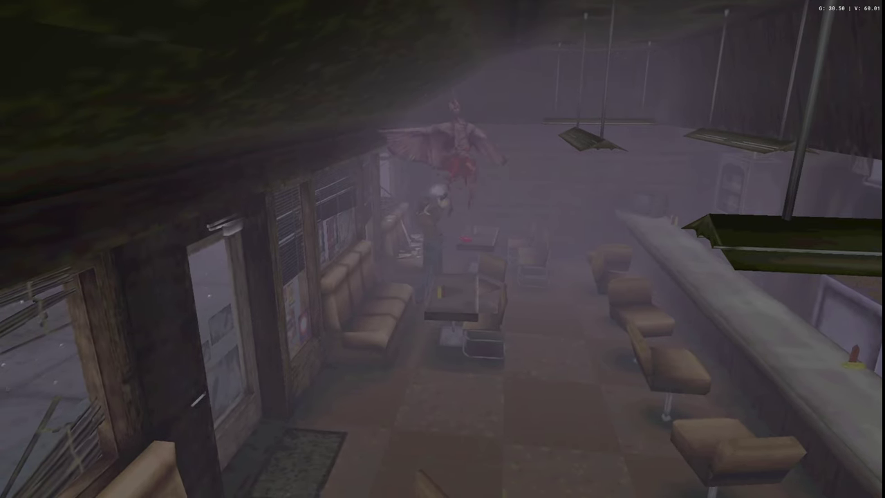
key(e)
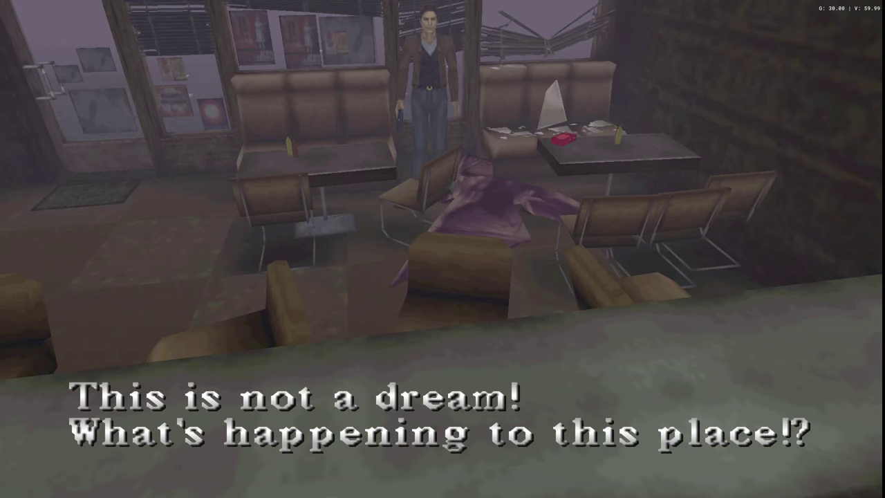
key(Return)
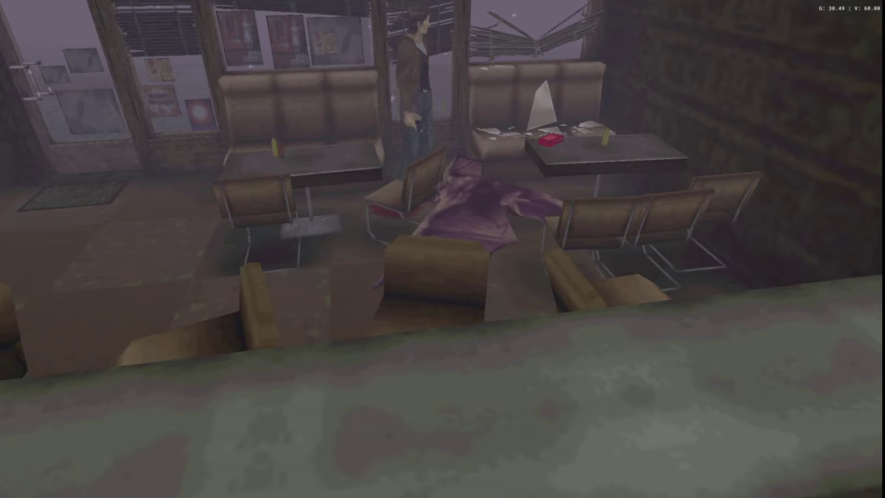
key(Return)
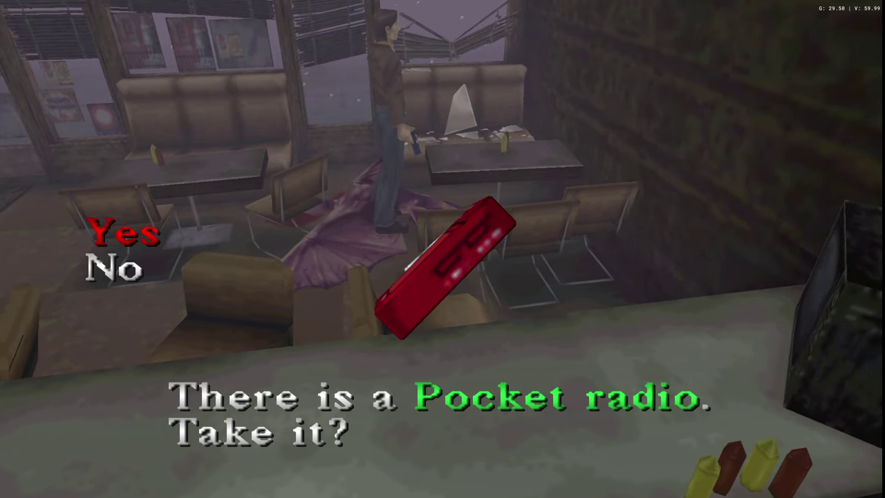
key(Return)
key(Up)
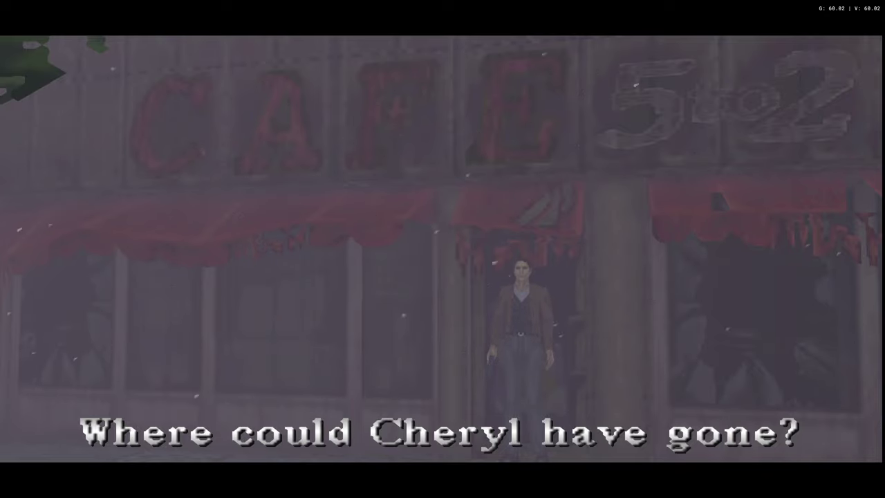
Pause the game, set Texture Filtering to Bilinear in the graphics settings, and close the settings
key(Escape)
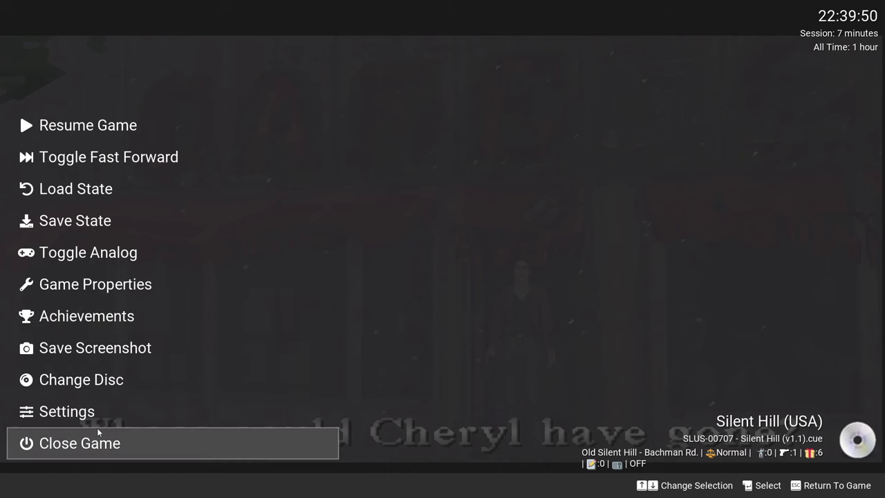
click(148, 408)
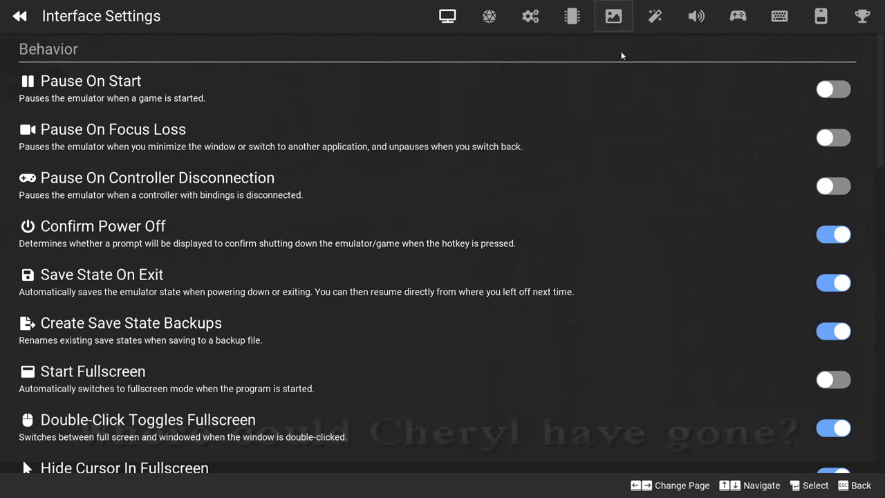
click(613, 16)
click(793, 316)
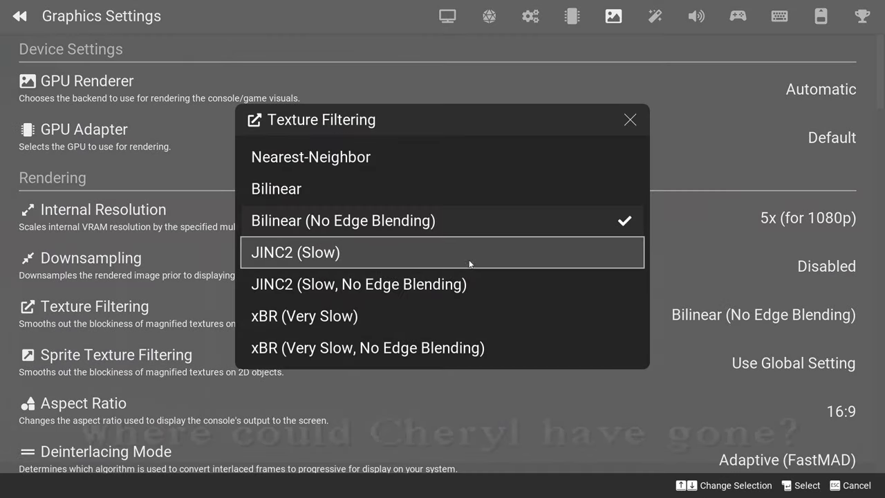
click(245, 187)
key(Escape)
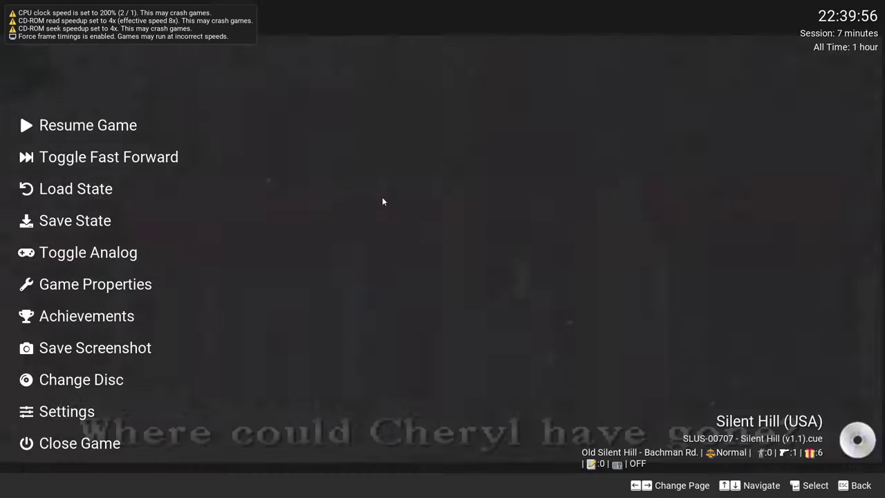
Preview the current filtering in the game, set Texture Filtering to Bilinear (No Edge Blending), and return to the game
key(Escape)
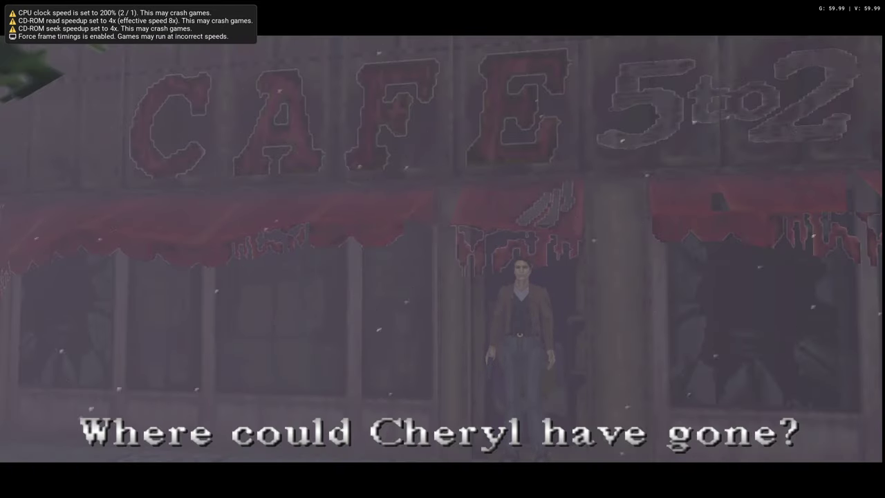
key(Escape)
click(138, 411)
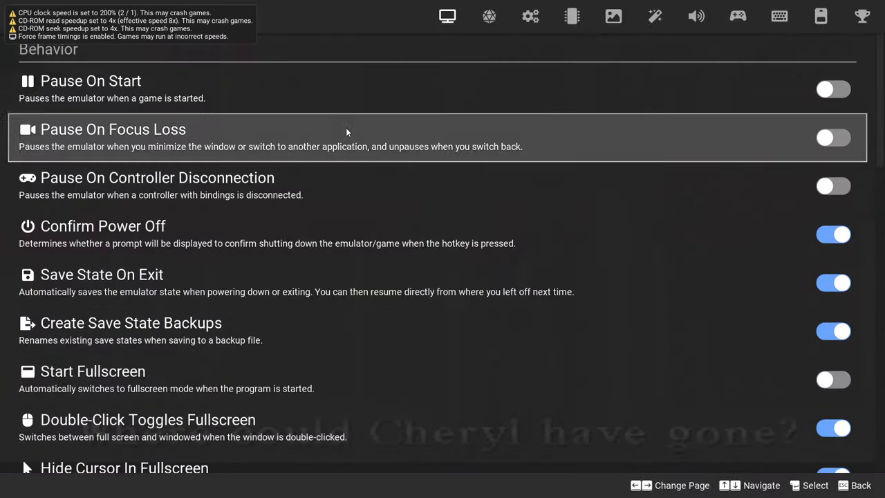
click(610, 19)
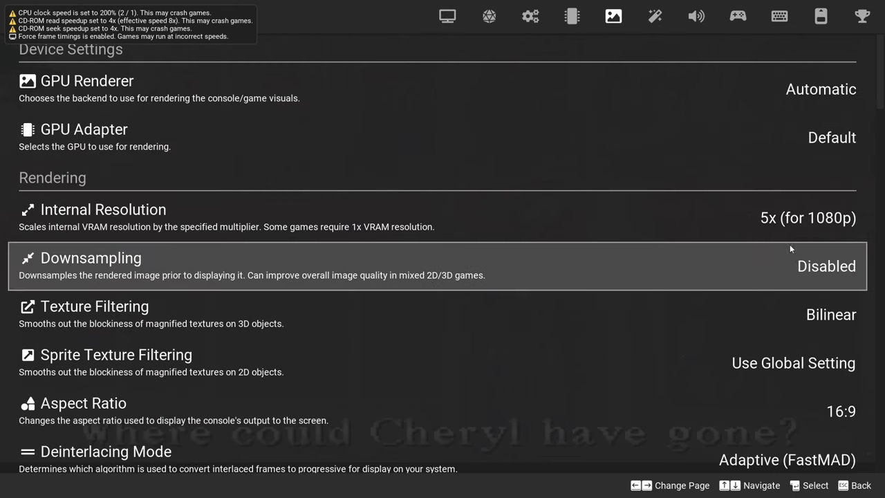
click(723, 319)
click(484, 217)
key(Escape)
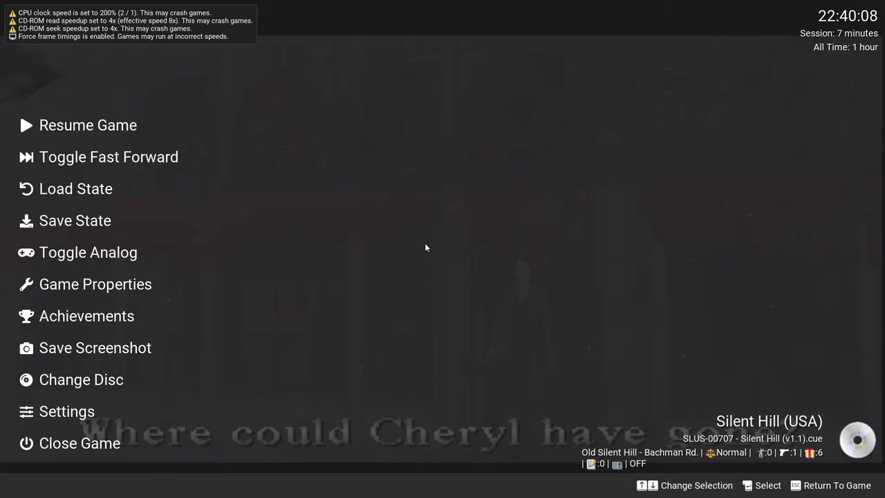
key(Escape)
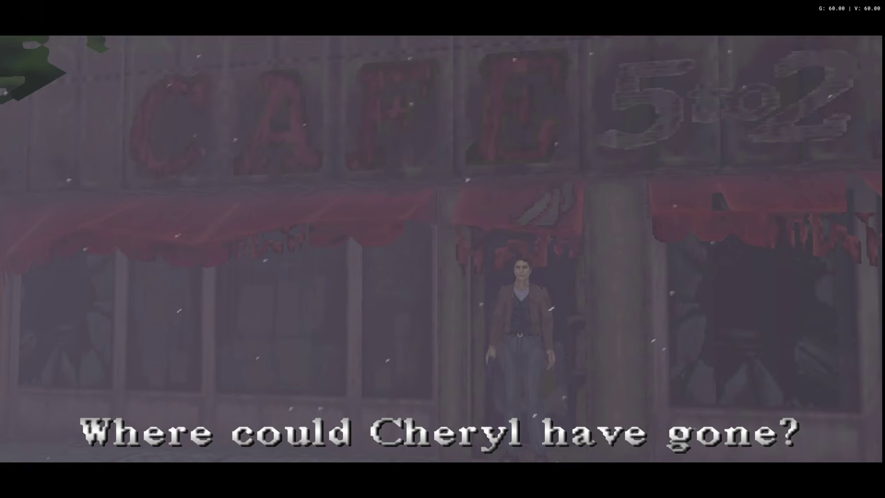
Review the graphics rendering settings, examining aspect ratio, video timing, true color, widescreen rendering, PGXP geometry correction, depth buffer and FMV options
key(Escape)
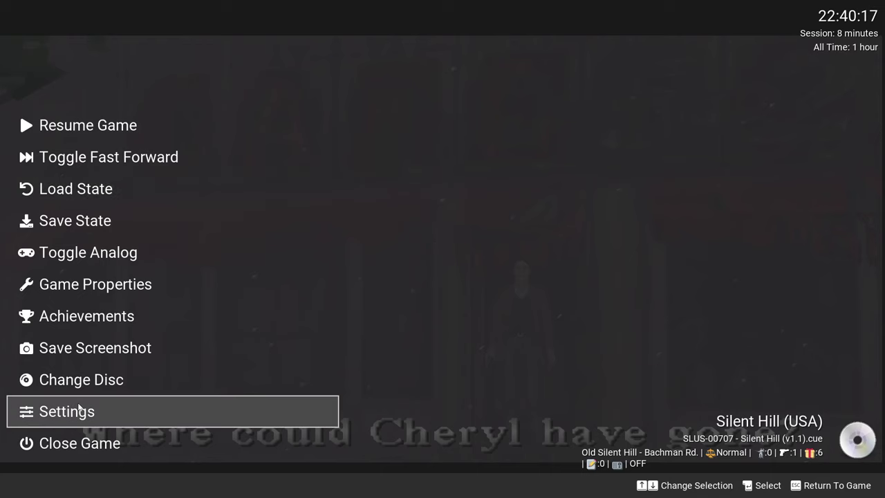
click(77, 408)
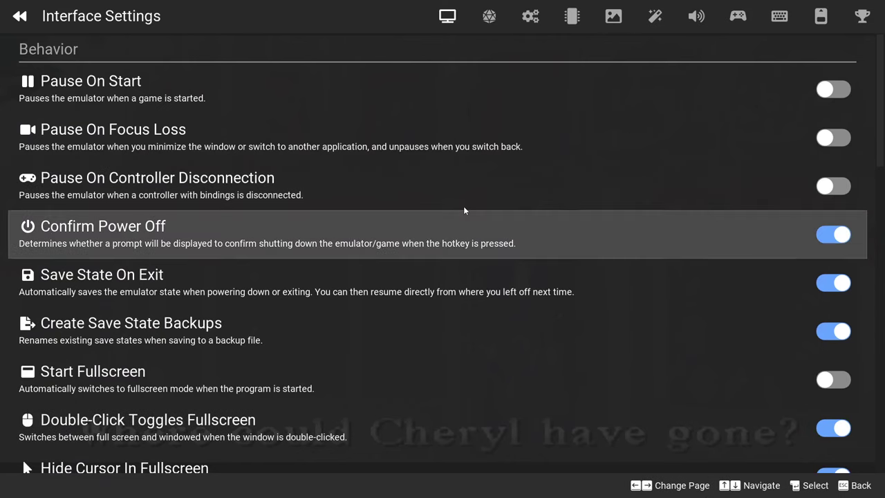
click(613, 21)
scroll(533, 217, down, 3)
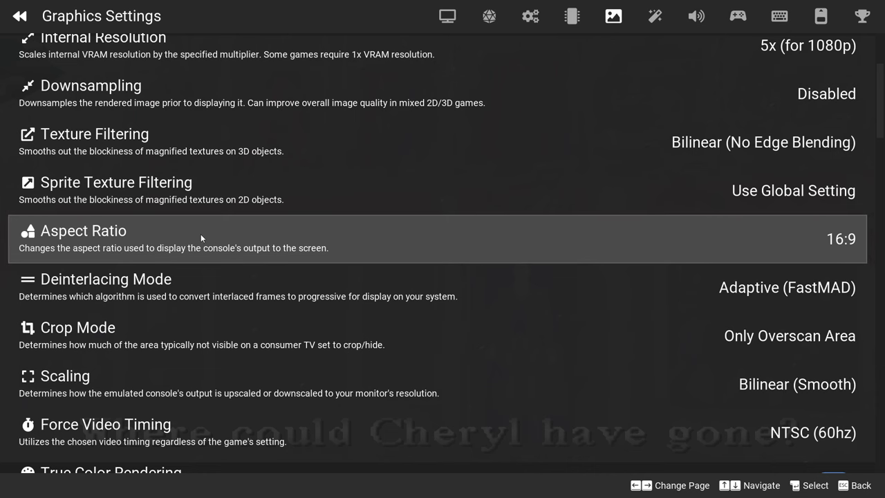
scroll(201, 234, down, 2)
scroll(201, 238, down, 3)
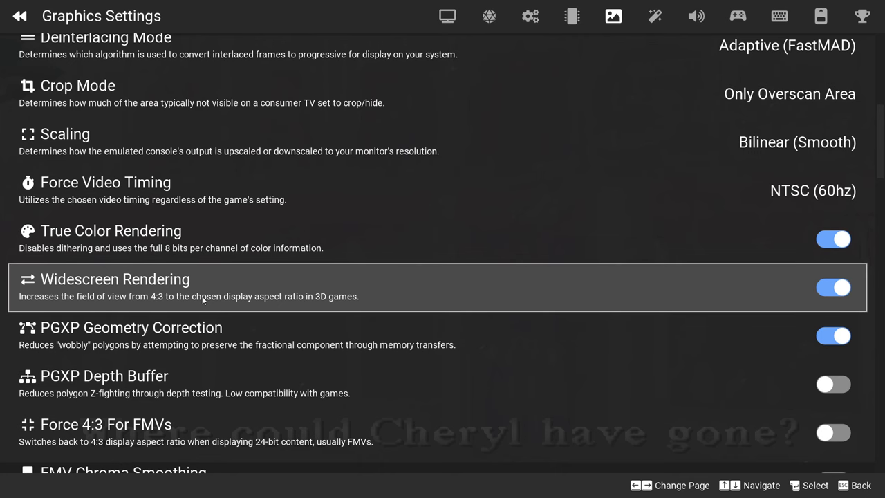
scroll(202, 299, up, 3)
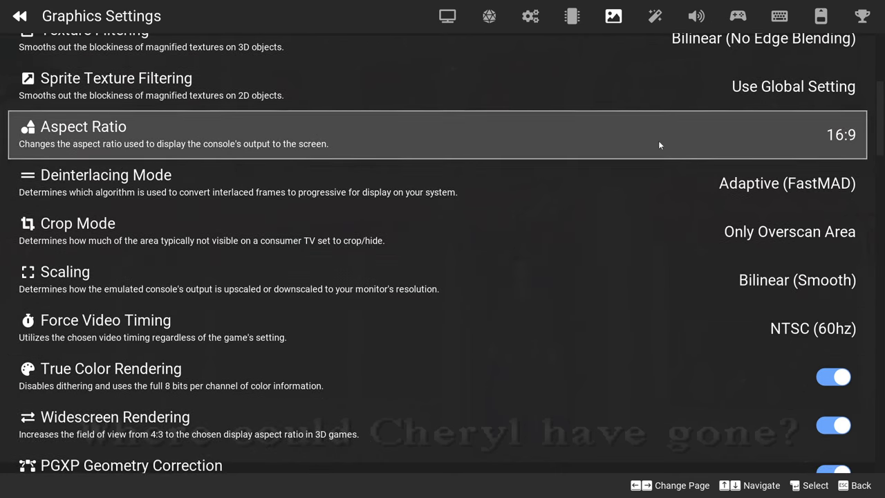
scroll(587, 166, down, 1)
scroll(587, 162, down, 2)
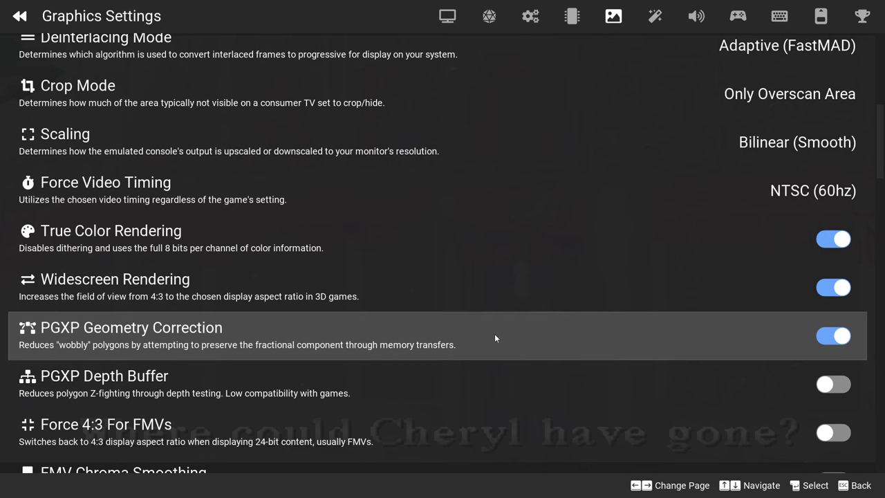
scroll(688, 338, down, 1)
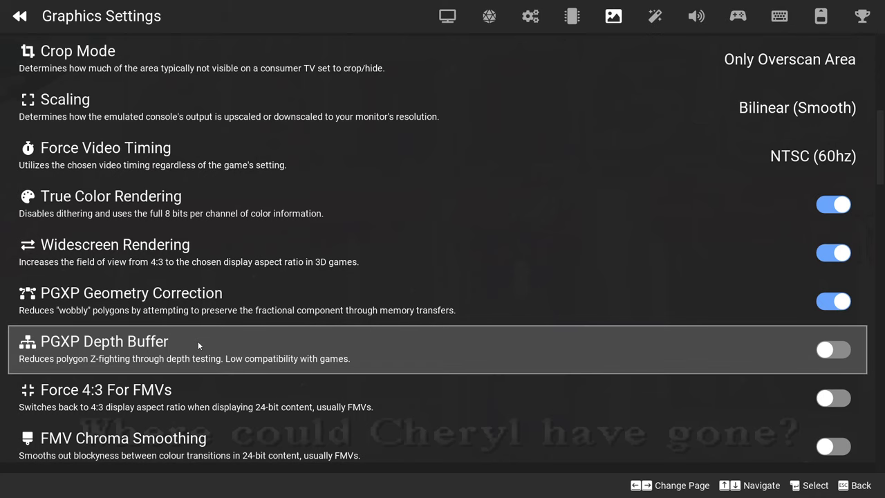
scroll(377, 356, down, 1)
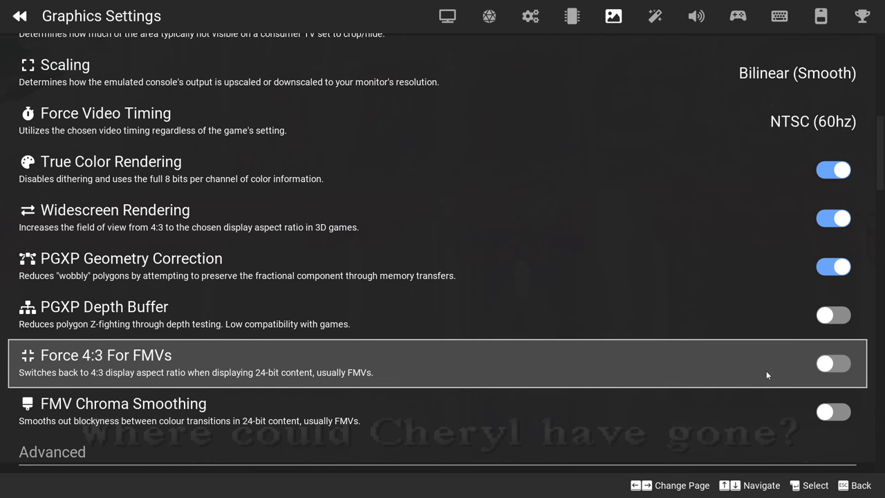
scroll(493, 339, down, 2)
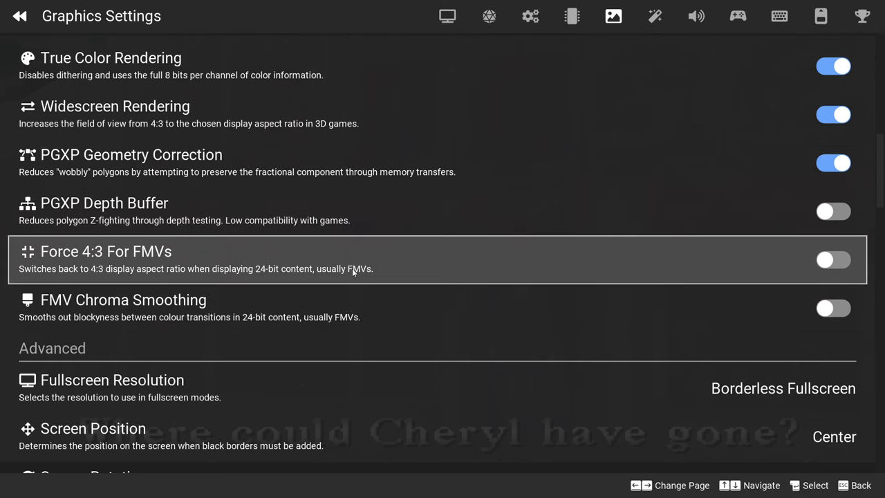
scroll(351, 269, down, 3)
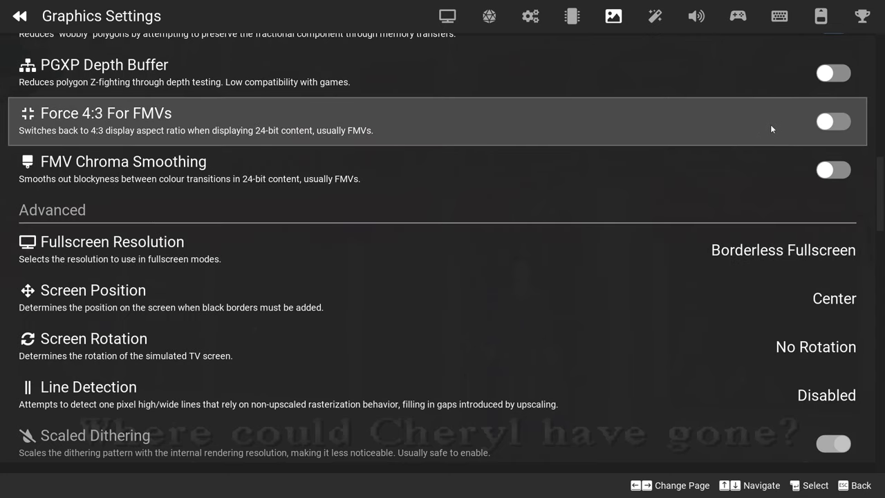
Examine the advanced graphics options and the PGXP options for perspective-correct textures, culling correction and projection precision
scroll(641, 266, down, 3)
scroll(638, 252, down, 8)
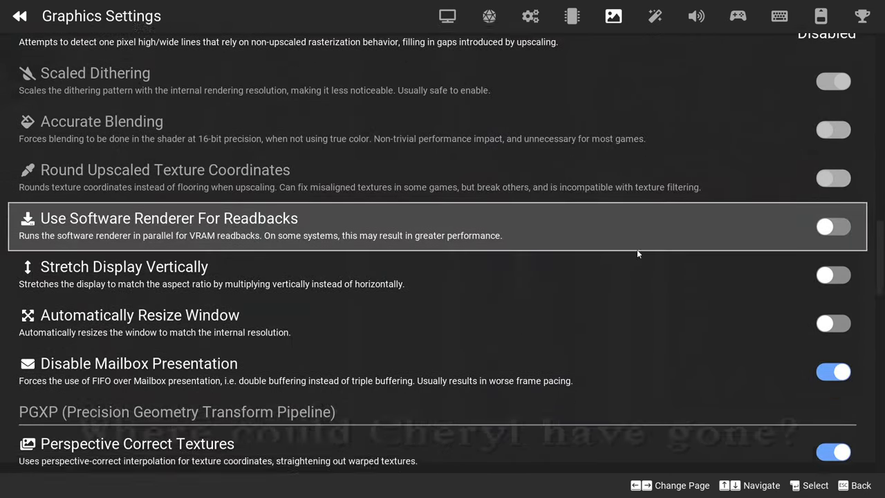
scroll(636, 249, down, 6)
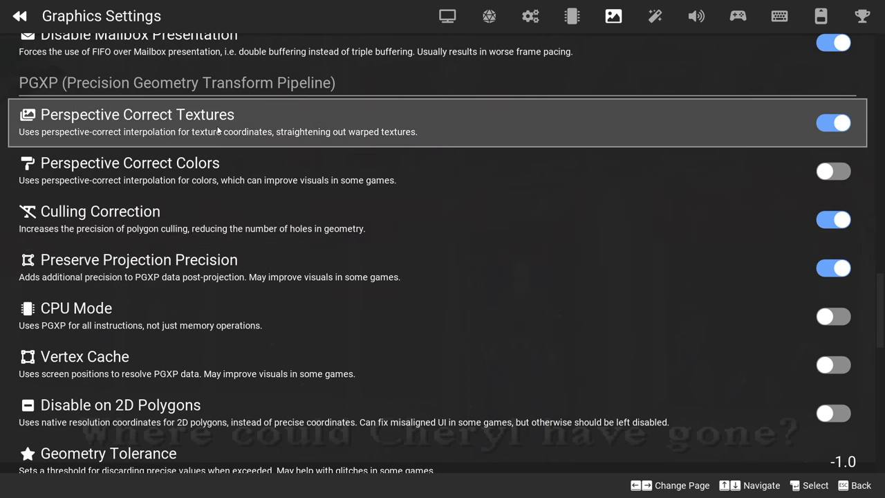
scroll(354, 267, down, 2)
scroll(353, 263, down, 2)
scroll(328, 283, down, 2)
Review the audio settings and select Resampling (Pitch Shift) as the Stretch Mode
click(573, 21)
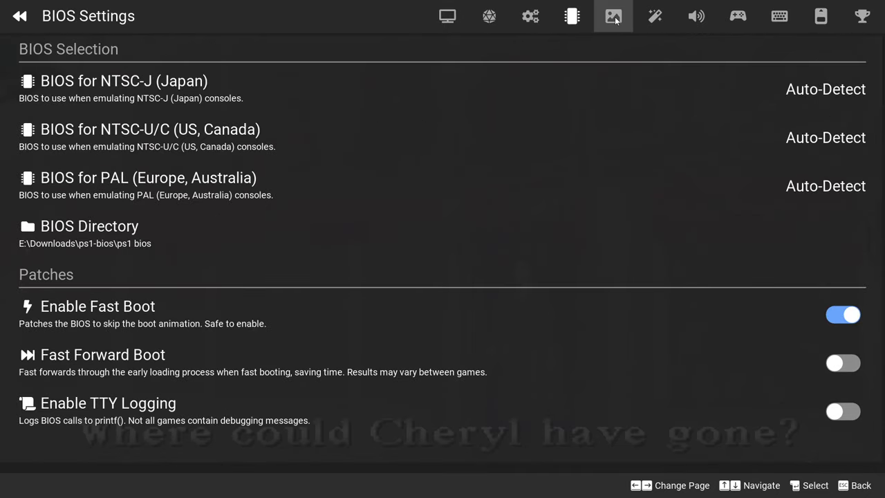
click(613, 16)
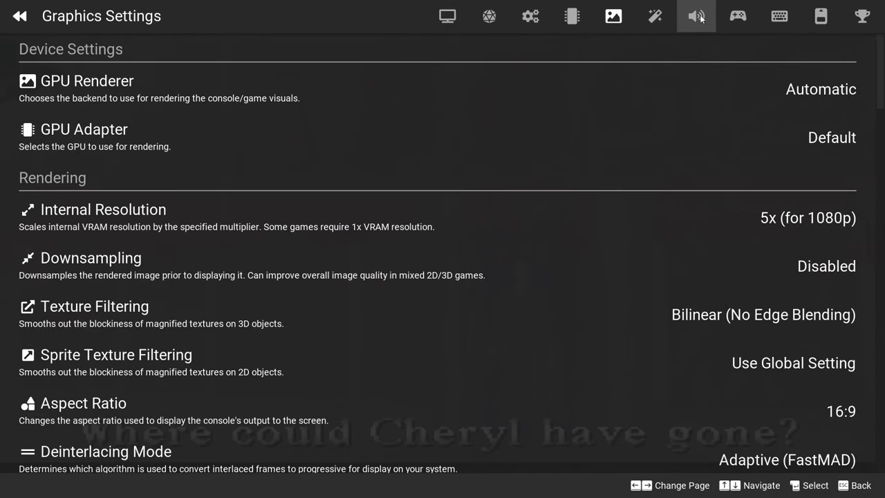
click(696, 16)
scroll(330, 109, down, 2)
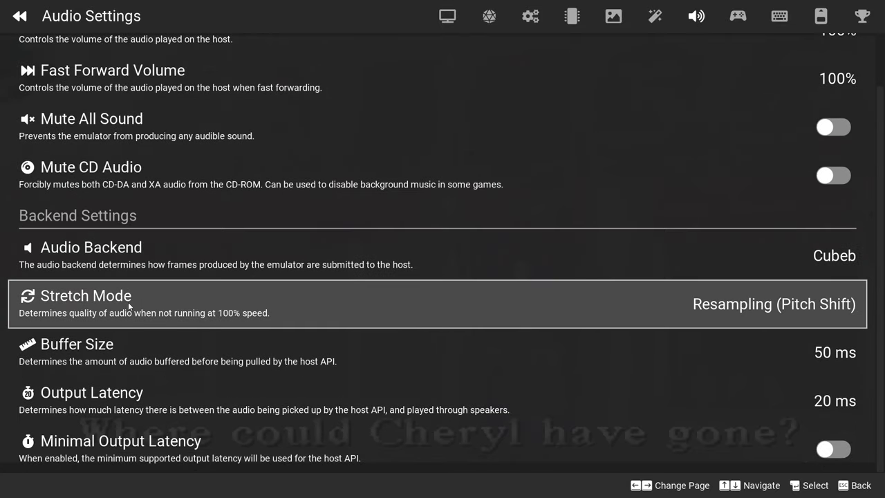
click(629, 297)
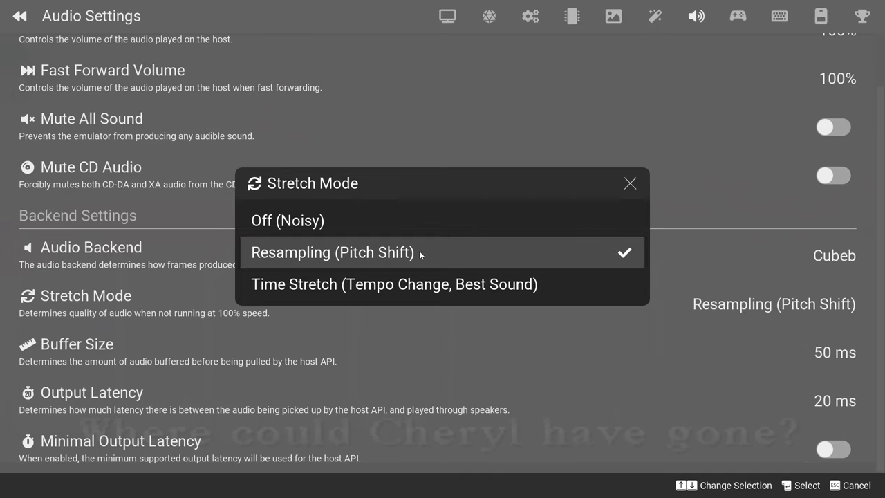
click(569, 247)
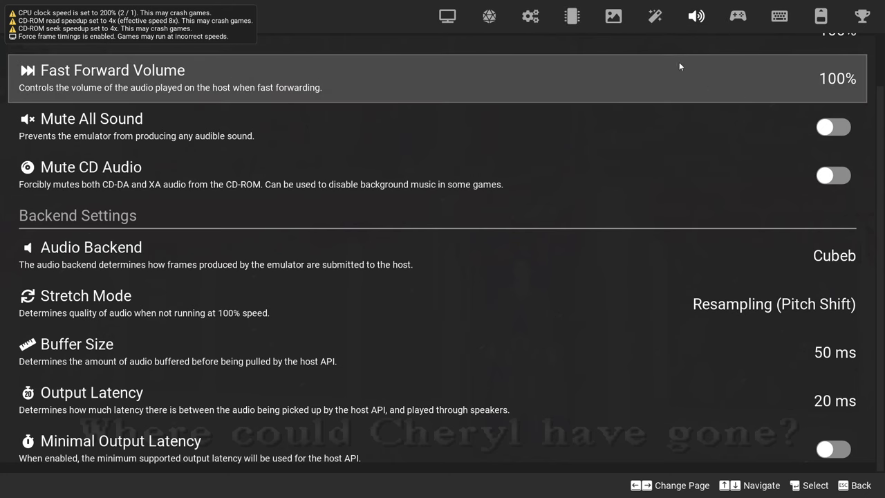
Check the BIOS, emulation and interface settings once more and close the settings
click(570, 17)
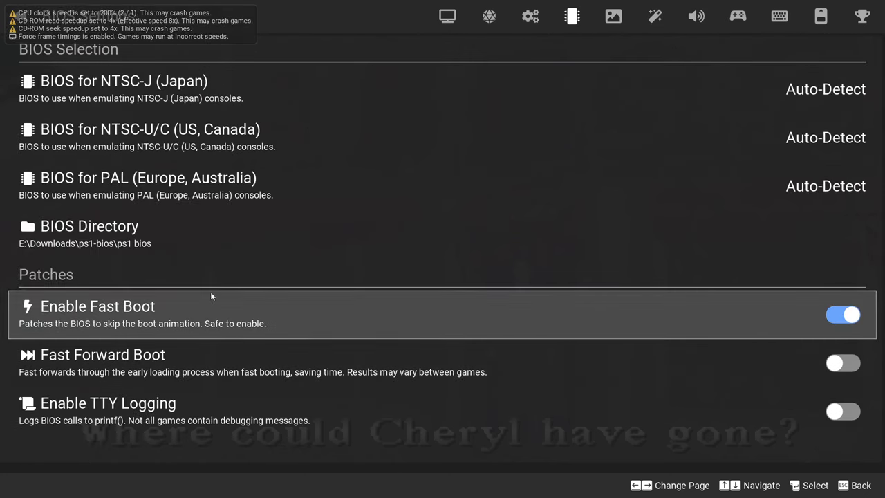
click(530, 15)
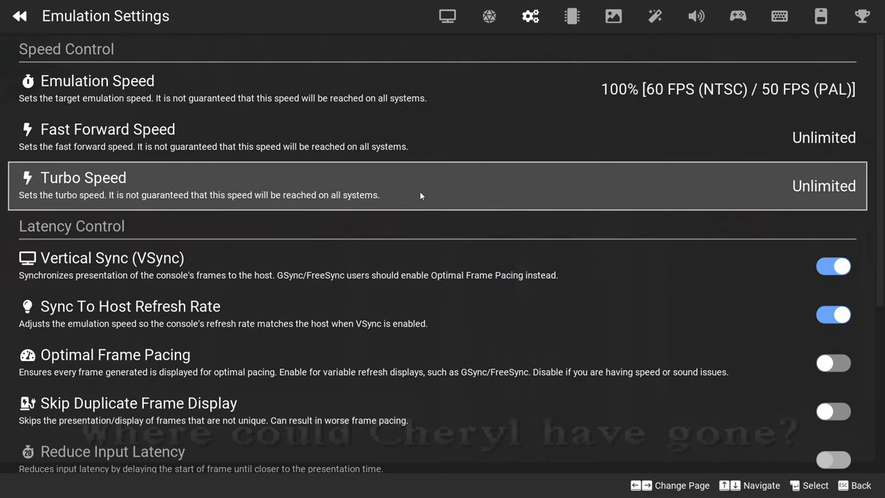
scroll(404, 208, down, 5)
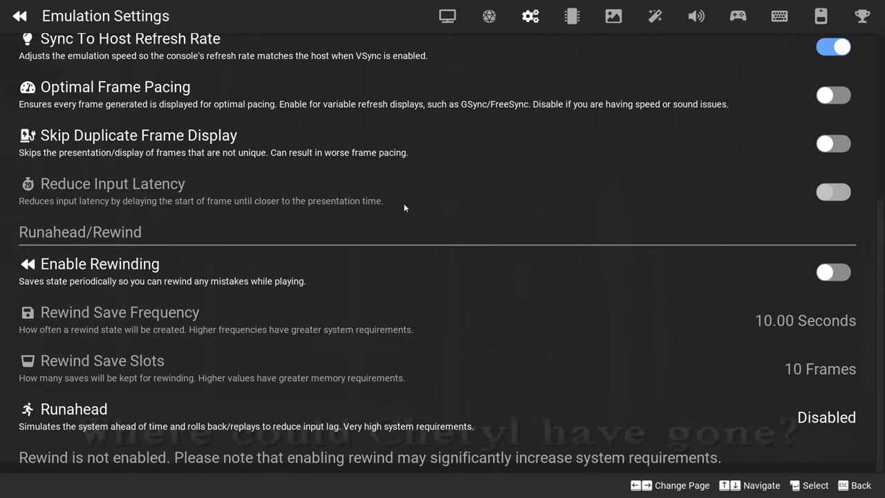
click(447, 15)
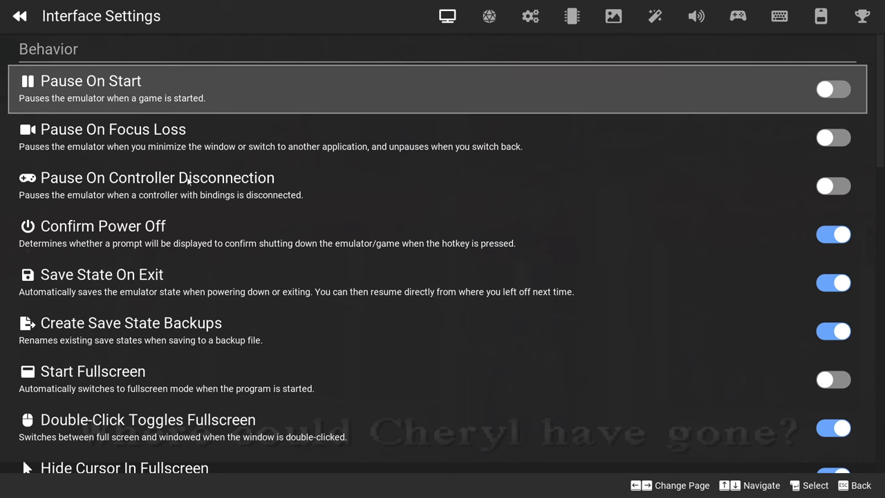
key(Escape)
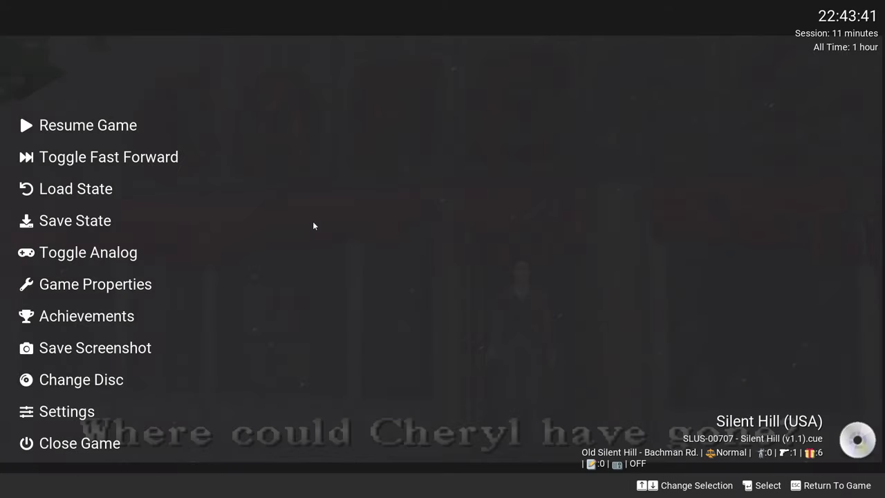